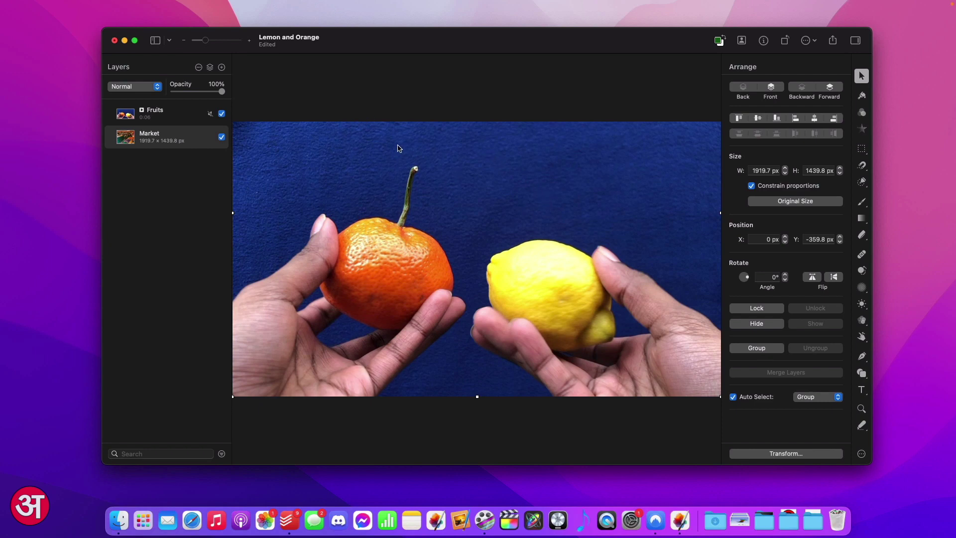
Show the Fruits video layer's Color Adjustments, scrolled down to Replace Color
left_click(127, 115)
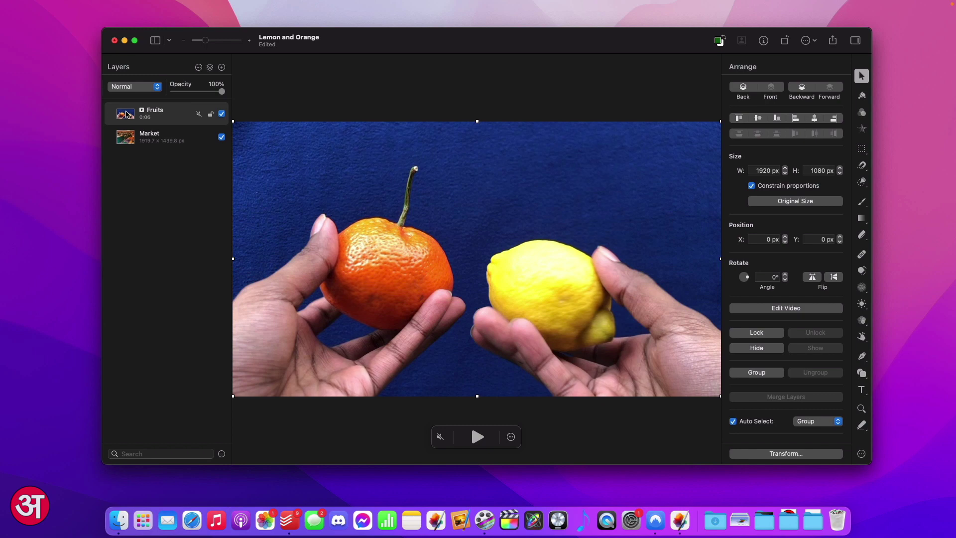
key("a")
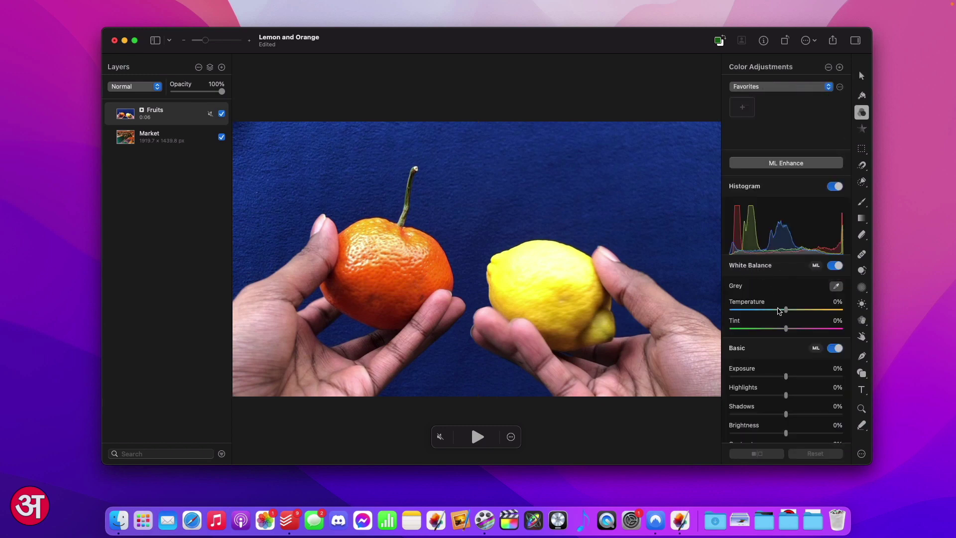
scroll(779, 310, "down", 10)
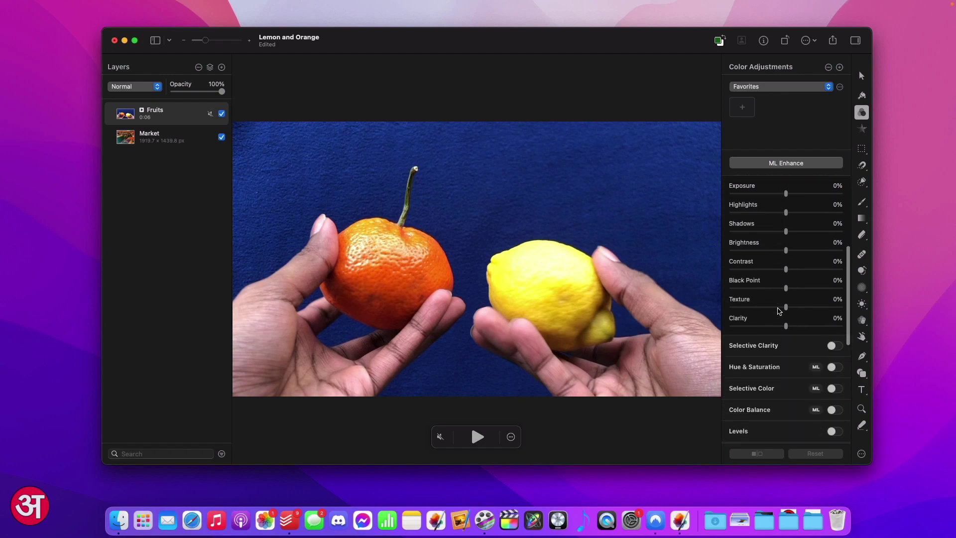
scroll(779, 310, "down", 4)
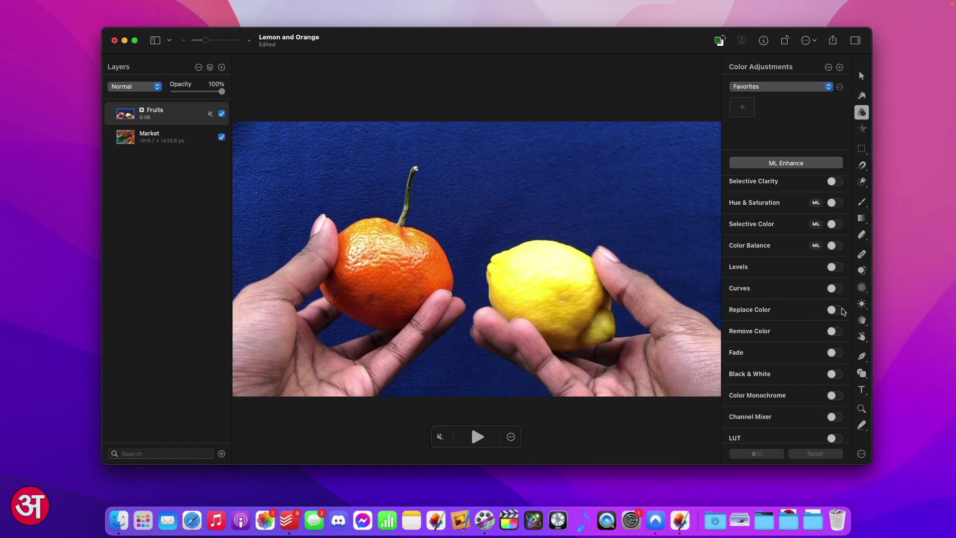
Turn on Replace Color, sampling the blue background and swapping it for dark red B51700
left_click(836, 310)
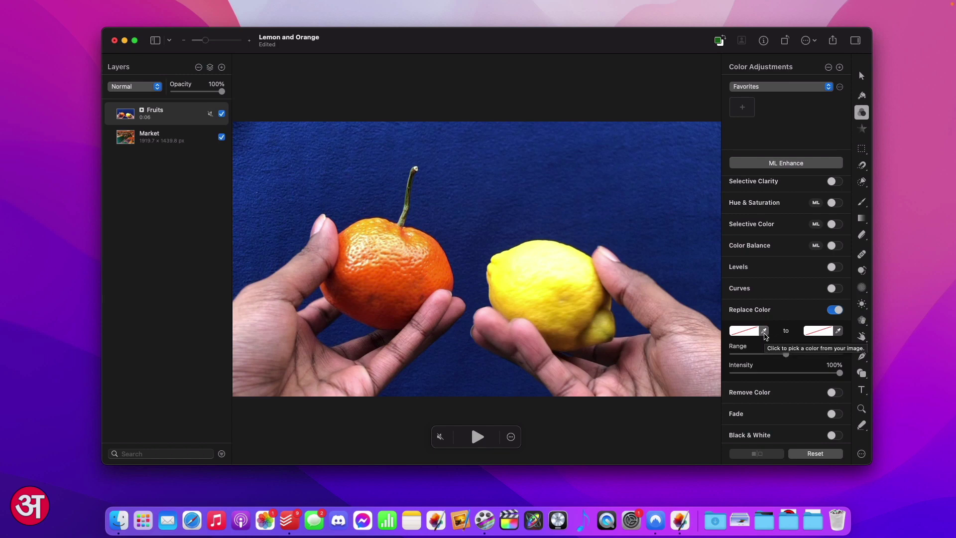
left_click(764, 331)
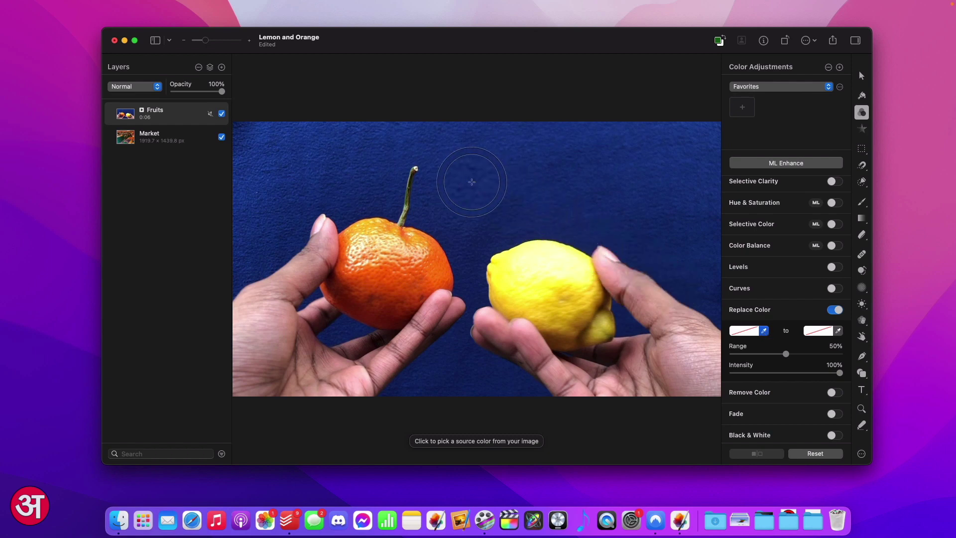
left_click(471, 182)
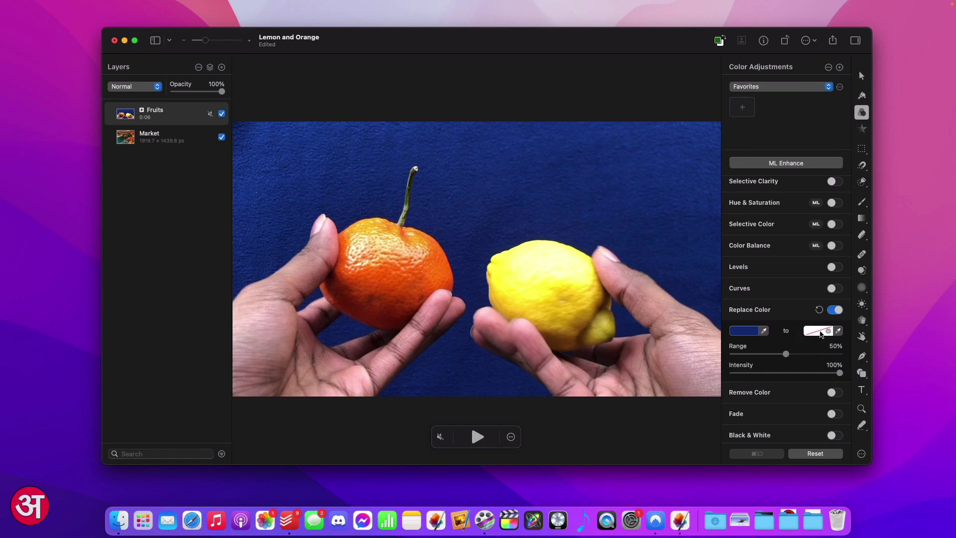
left_click(821, 332)
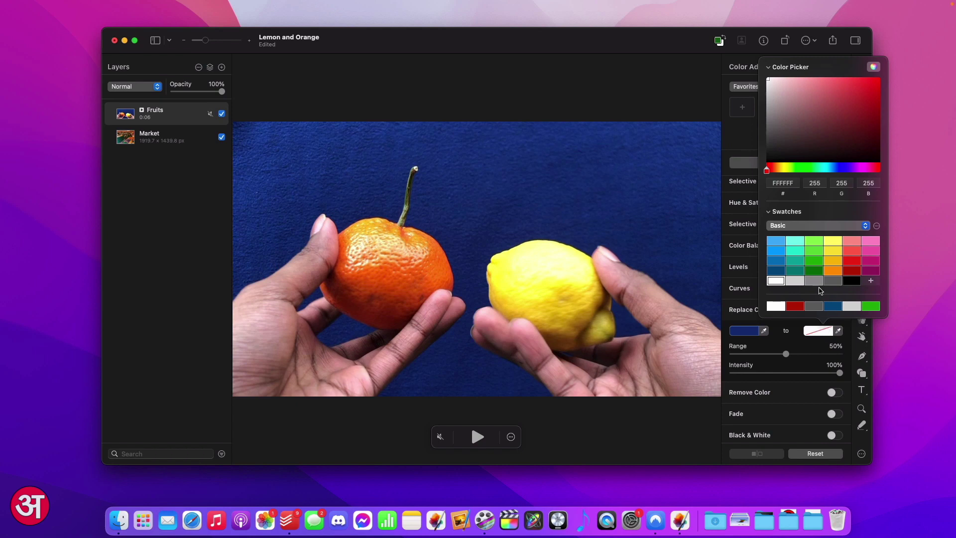
left_click(796, 305)
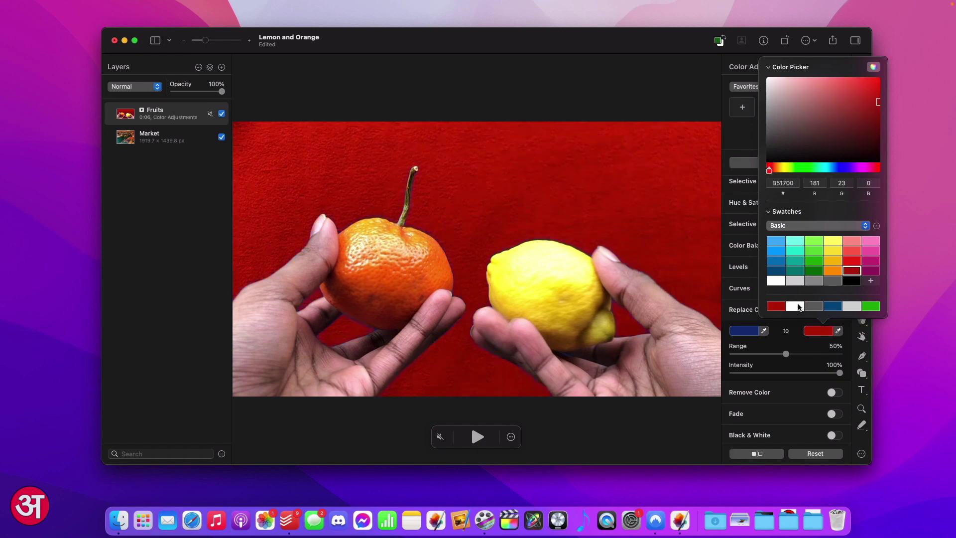
left_click(796, 327)
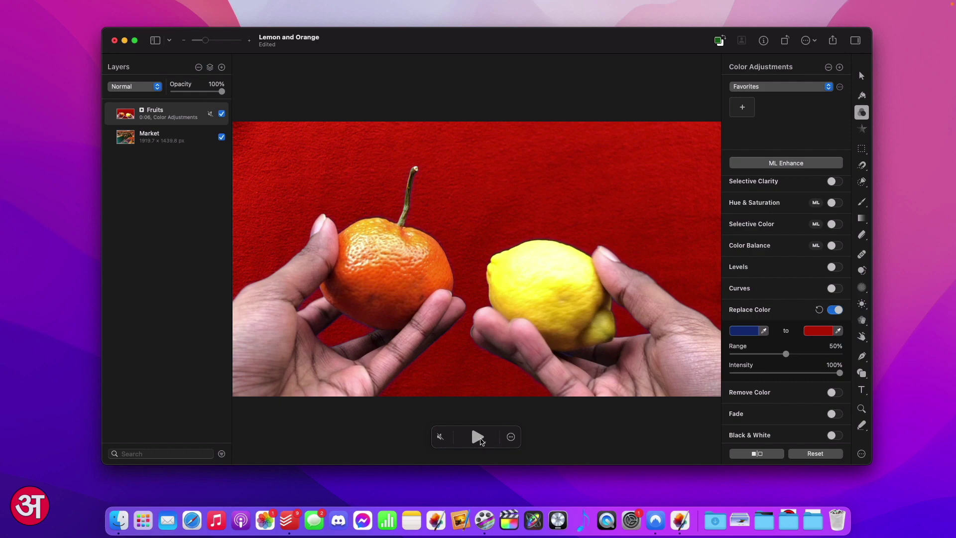
Play and pause the video, then lower and restore Replace Color intensity to compare
left_click(478, 437)
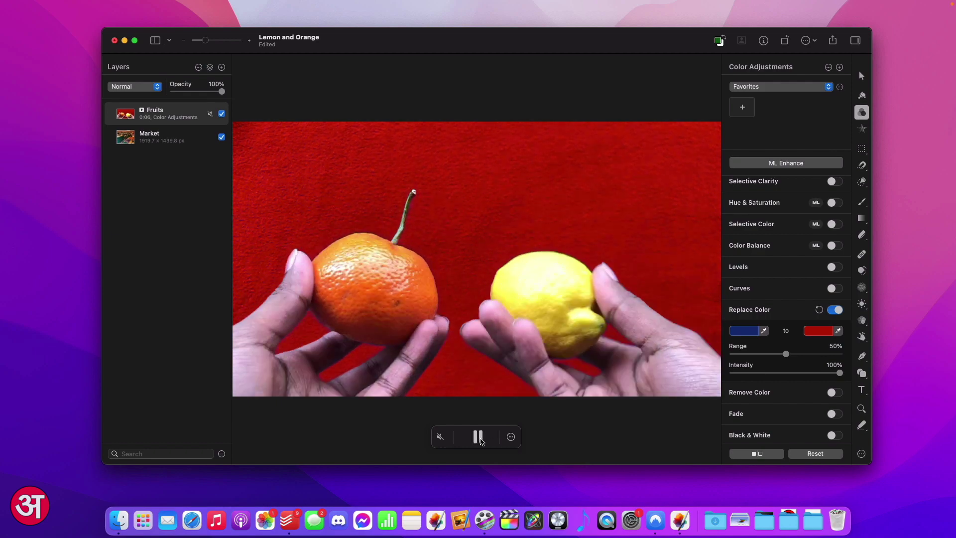
left_click(479, 438)
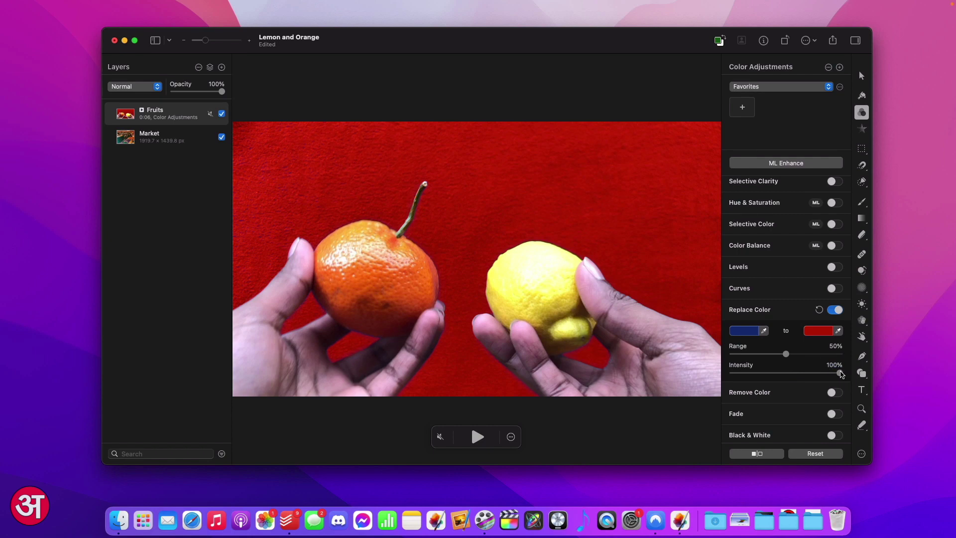
left_click_drag(840, 373, 711, 386)
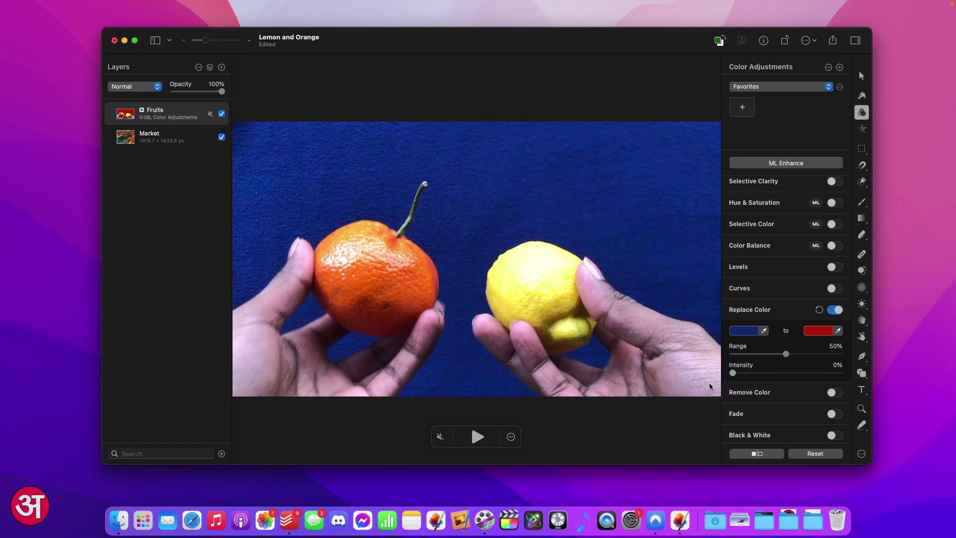
left_click_drag(711, 386, 842, 377)
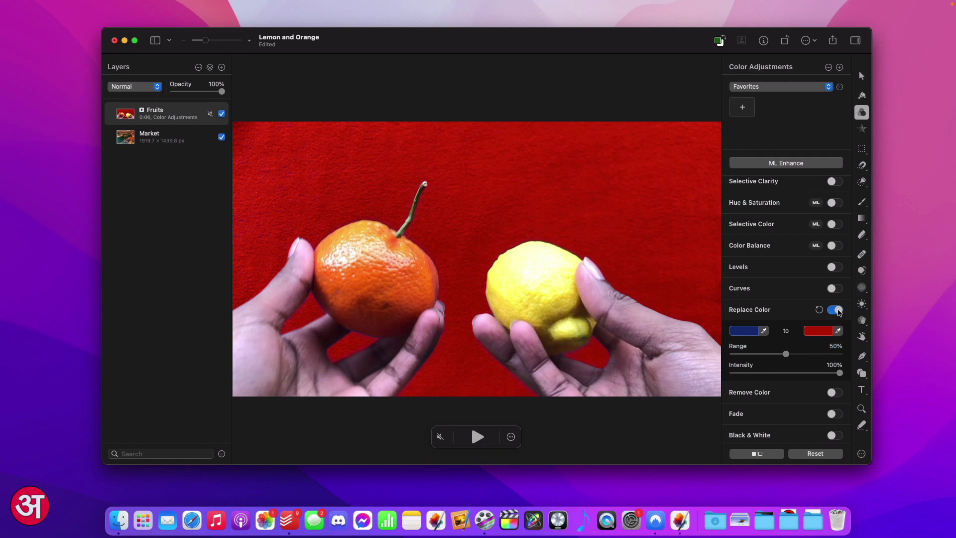
Switch off Replace Color and enable Remove Color, sampling the blue background to make it transparent
left_click(836, 310)
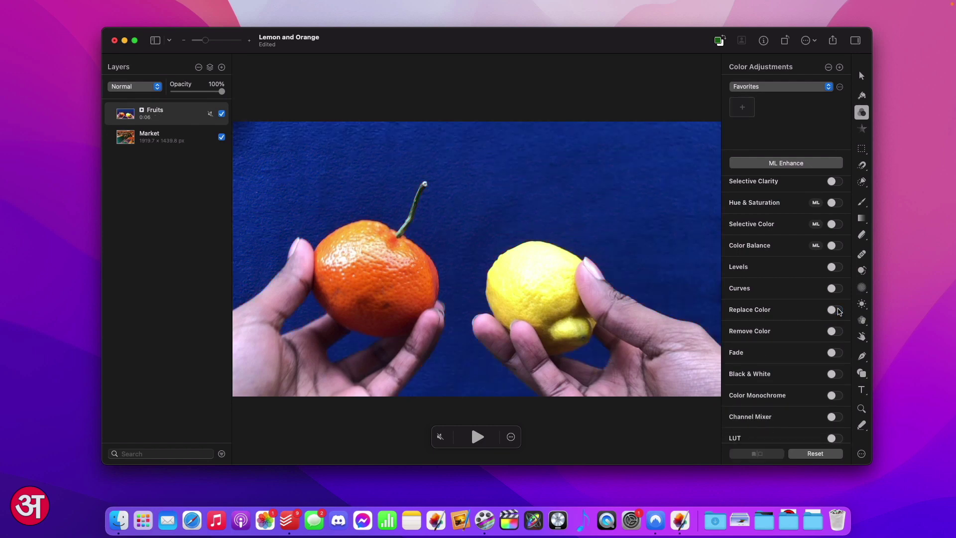
scroll(816, 309, "down", 2)
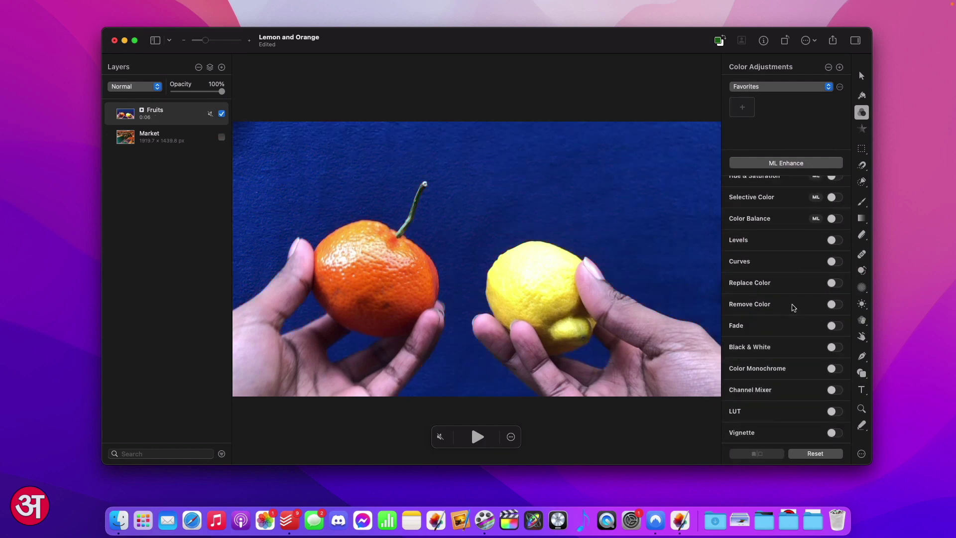
left_click(833, 305)
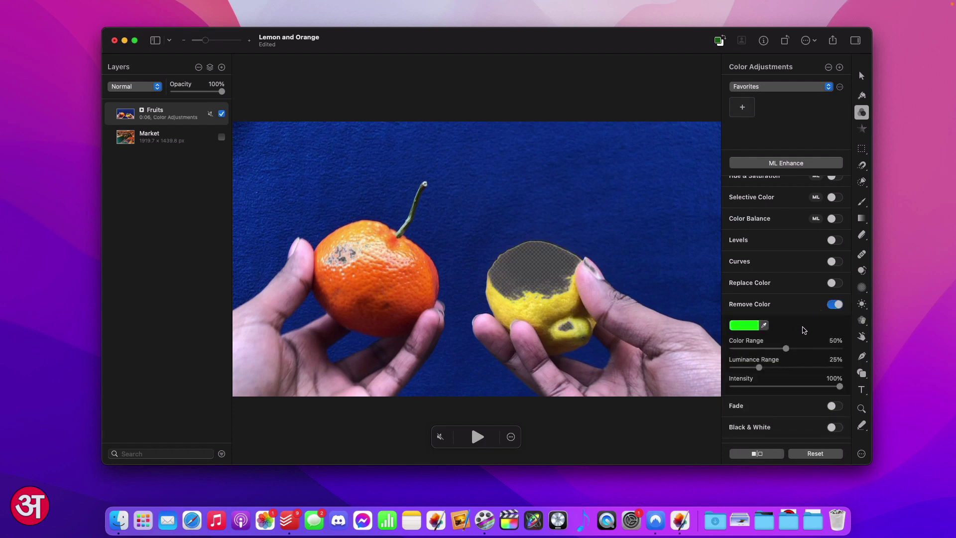
left_click(764, 325)
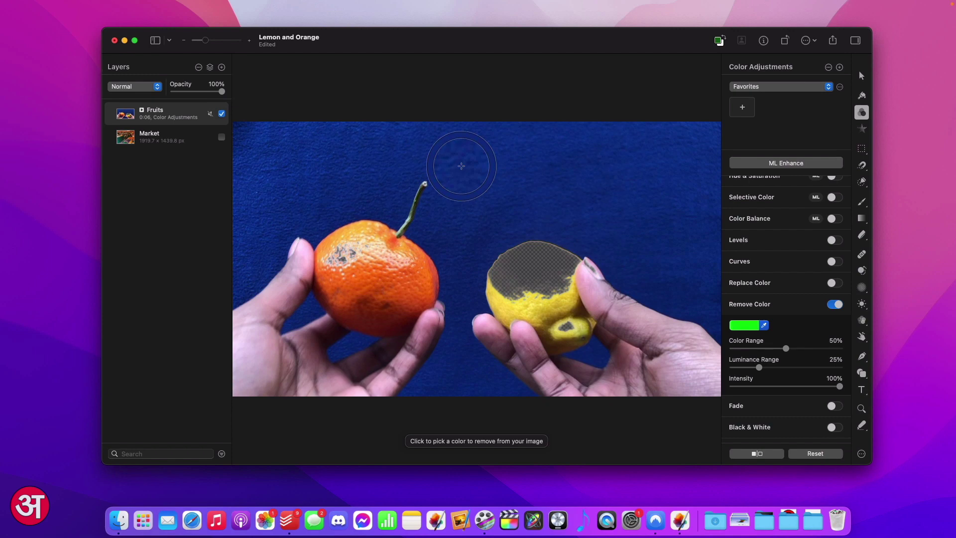
left_click(461, 166)
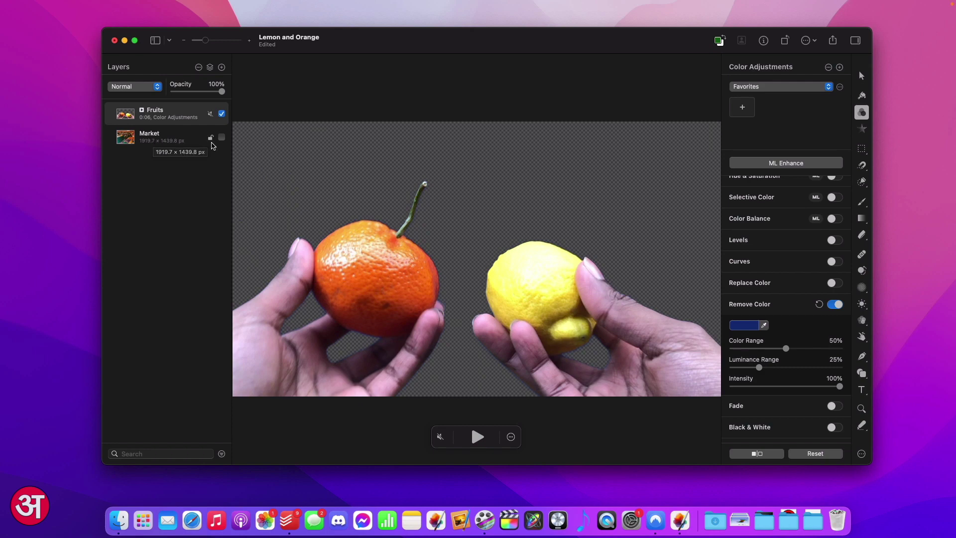
Show the Market layer behind the fruits and play the video over the market backdrop
left_click(222, 138)
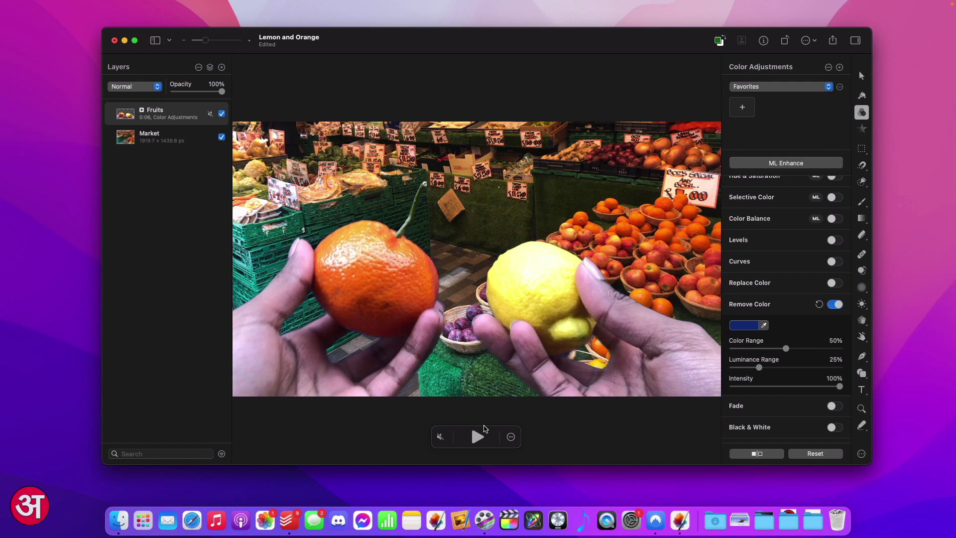
left_click(483, 437)
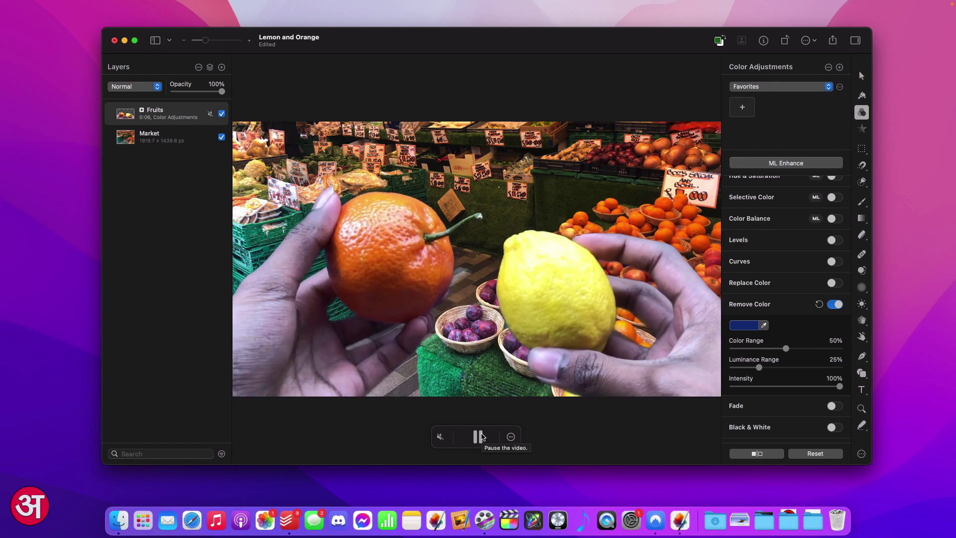
left_click(482, 437)
left_click(482, 436)
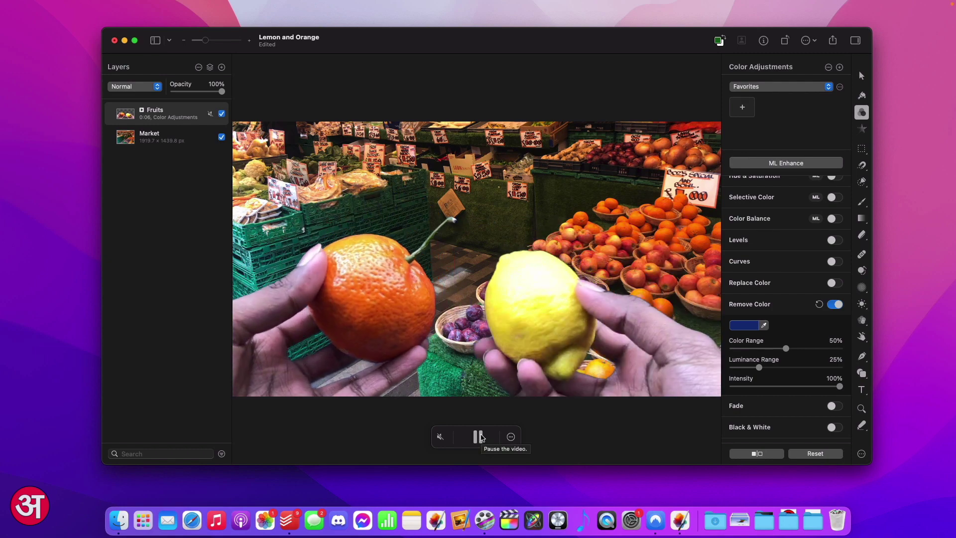
left_click(479, 436)
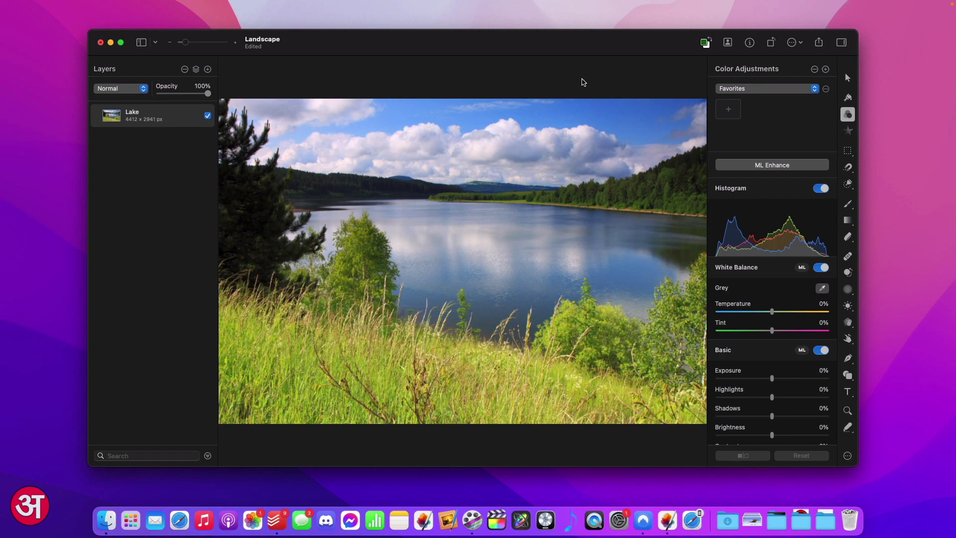
Scroll the Lake photo's Color Adjustments down to the Basic section
scroll(767, 394, "down", 3)
scroll(768, 395, "down", 3)
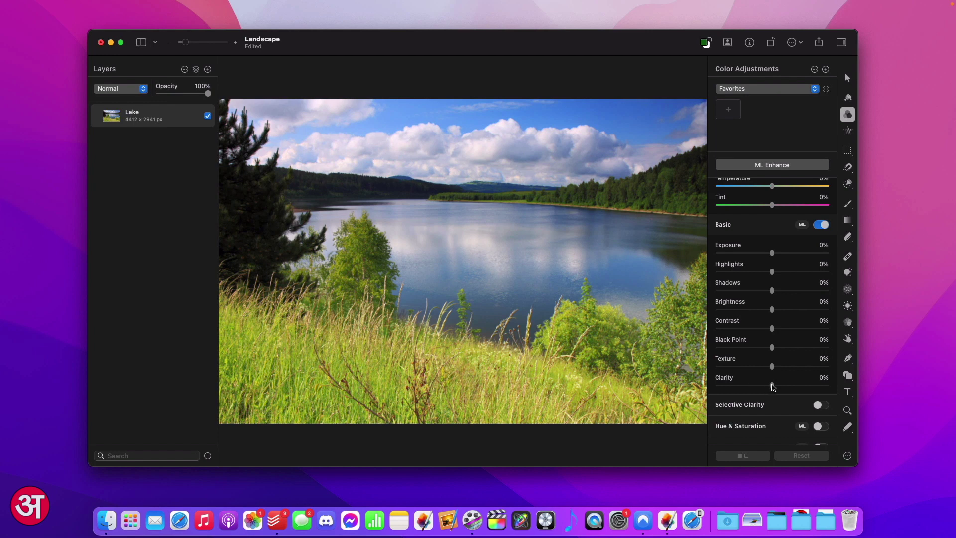
Push Clarity to 100% to compare, then reset the Basic adjustments back to 0%
left_click_drag(772, 387, 829, 401)
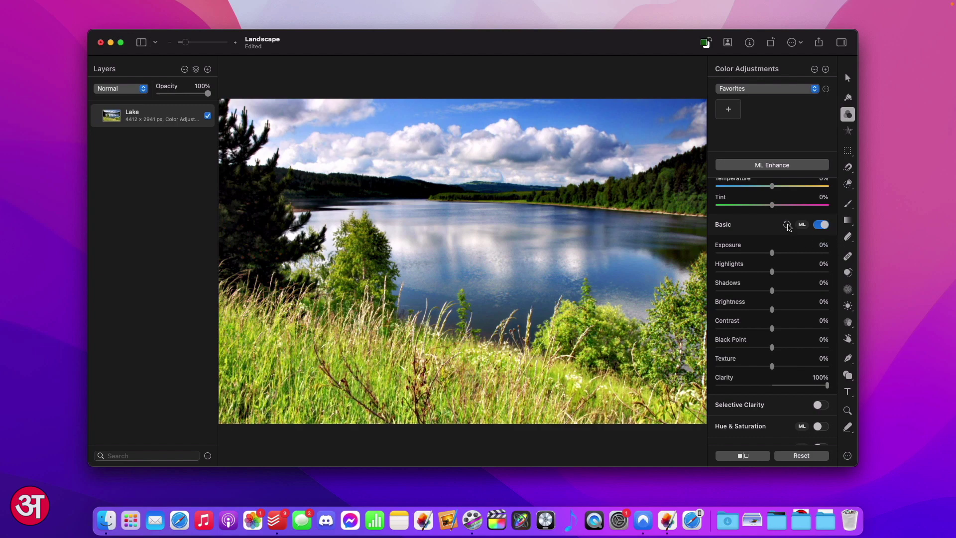
left_click(786, 225)
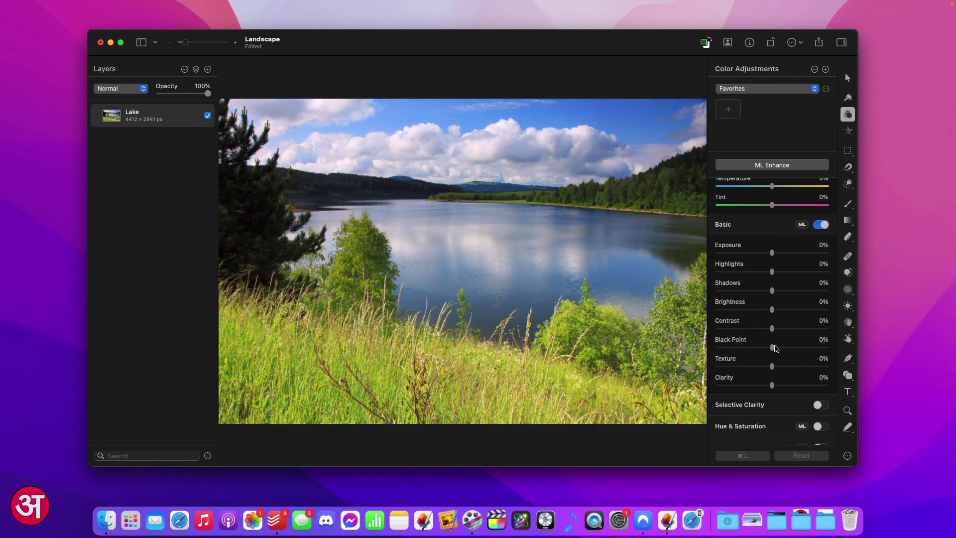
scroll(764, 398, "down", 3)
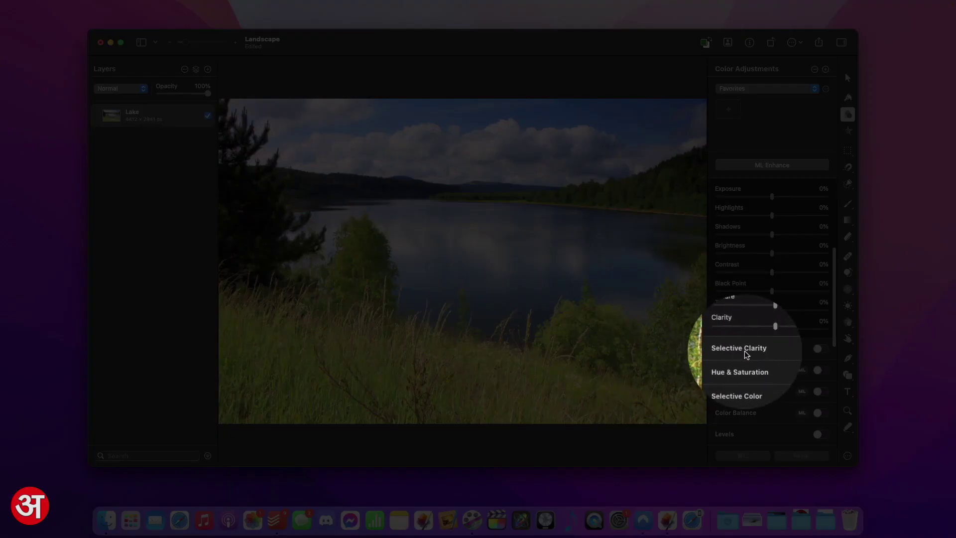
Set Selective Clarity on highlights to 100% and compare the photo before and after
left_click(820, 349)
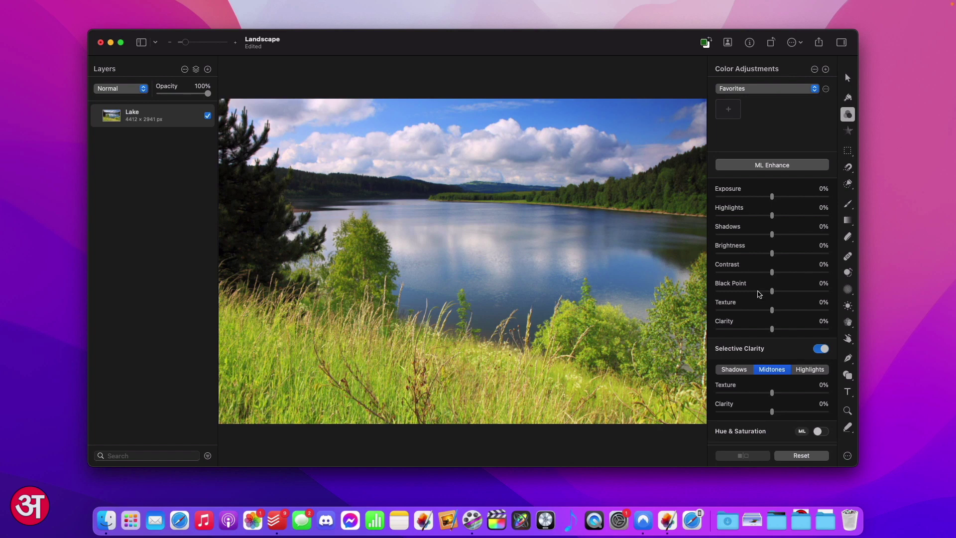
left_click(803, 373)
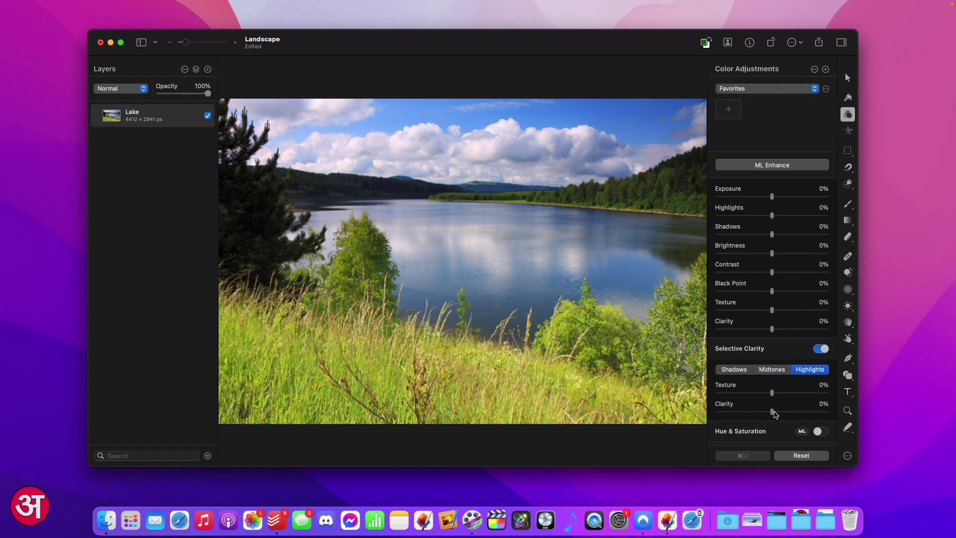
left_click_drag(772, 412, 841, 414)
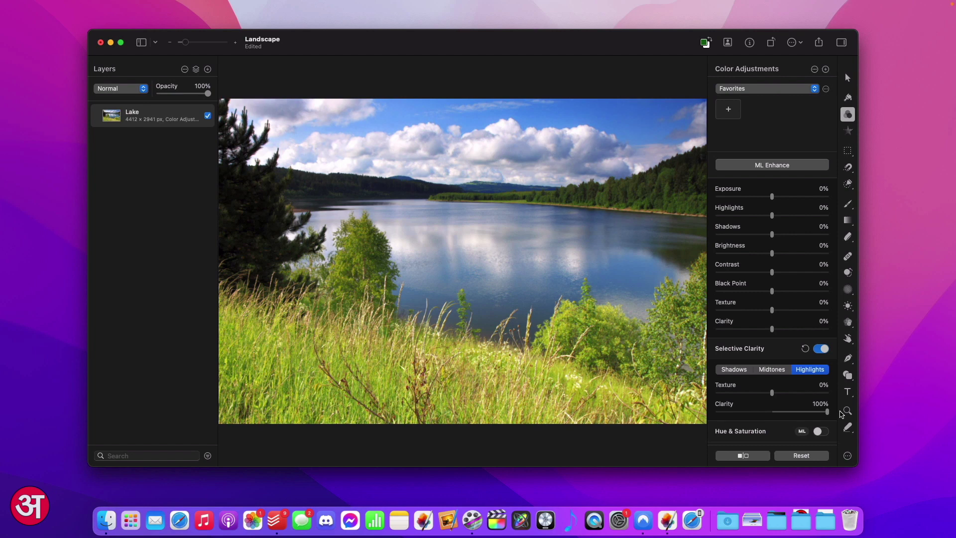
key("alt")
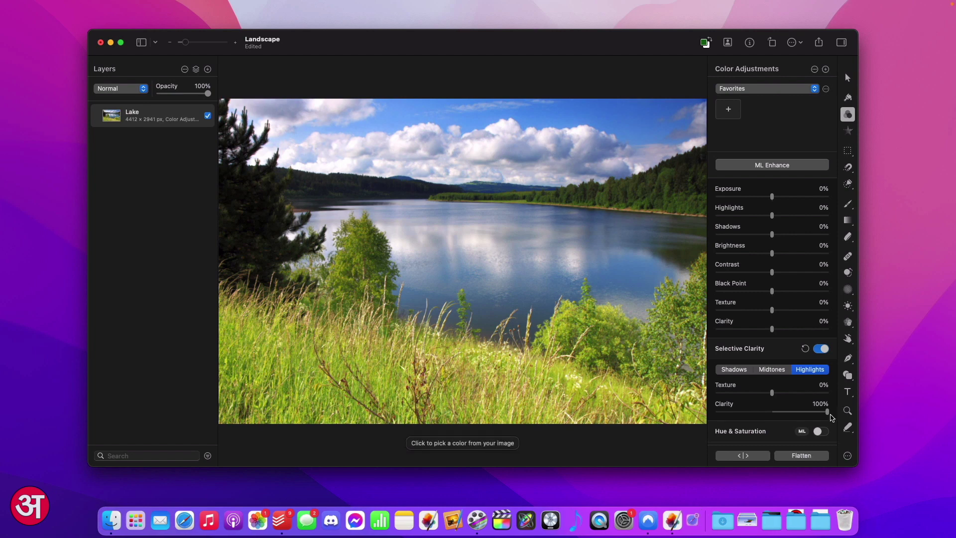
left_click(747, 457)
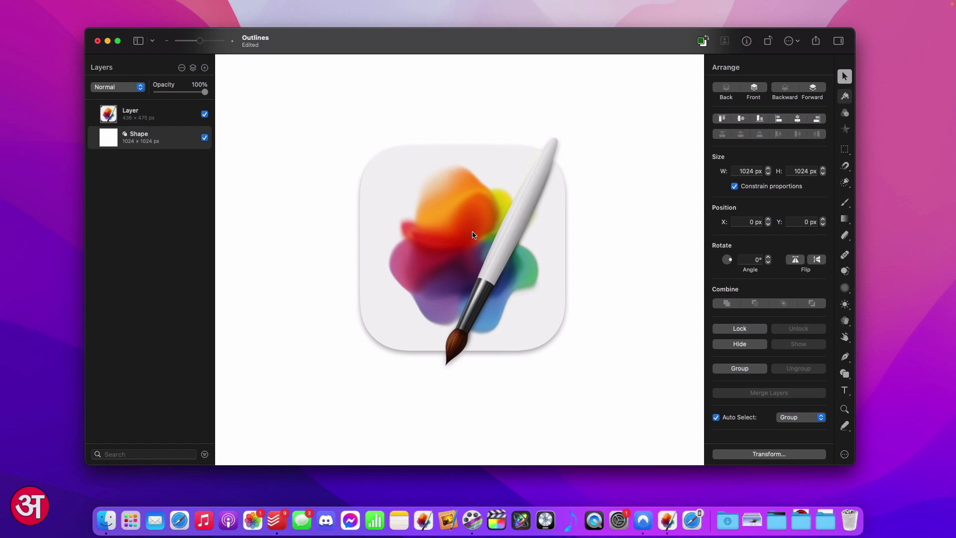
Select the brush icon layer and bring up its Style settings
left_click(468, 184)
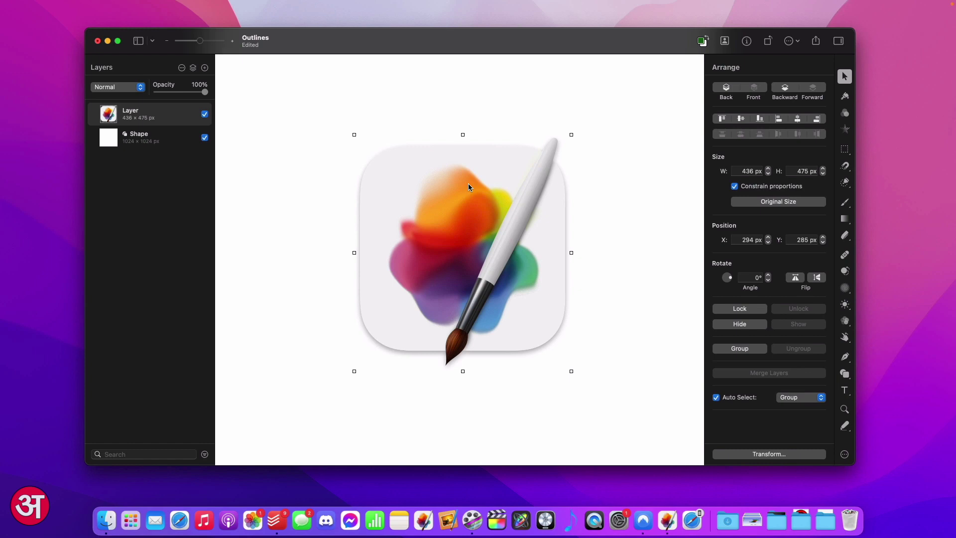
key("s")
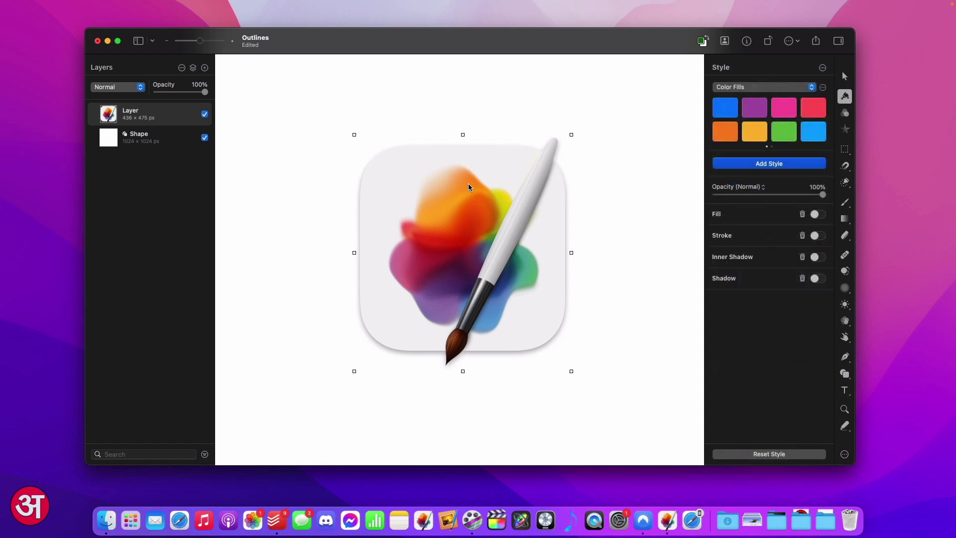
Add a plain colour stroke to the icon with a width of 10 px
left_click(815, 236)
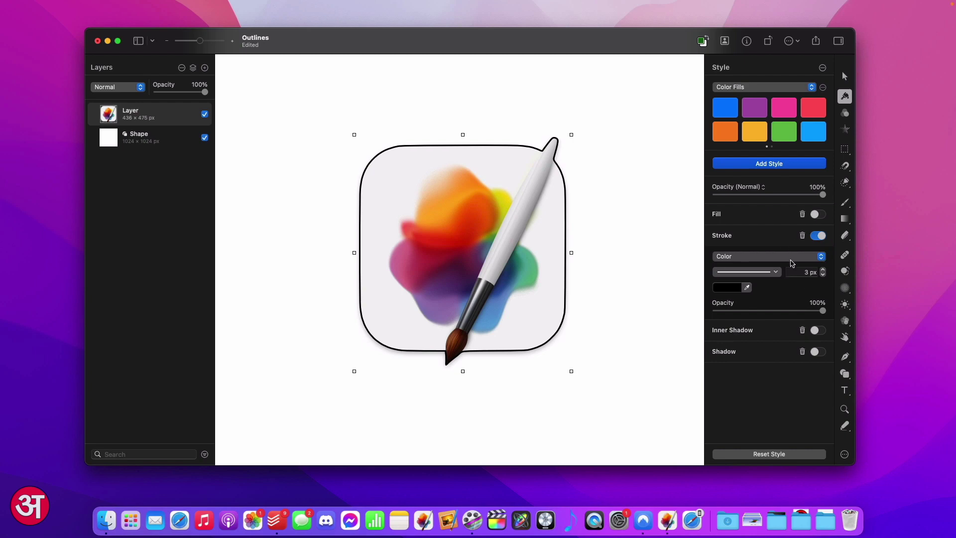
left_click(790, 259)
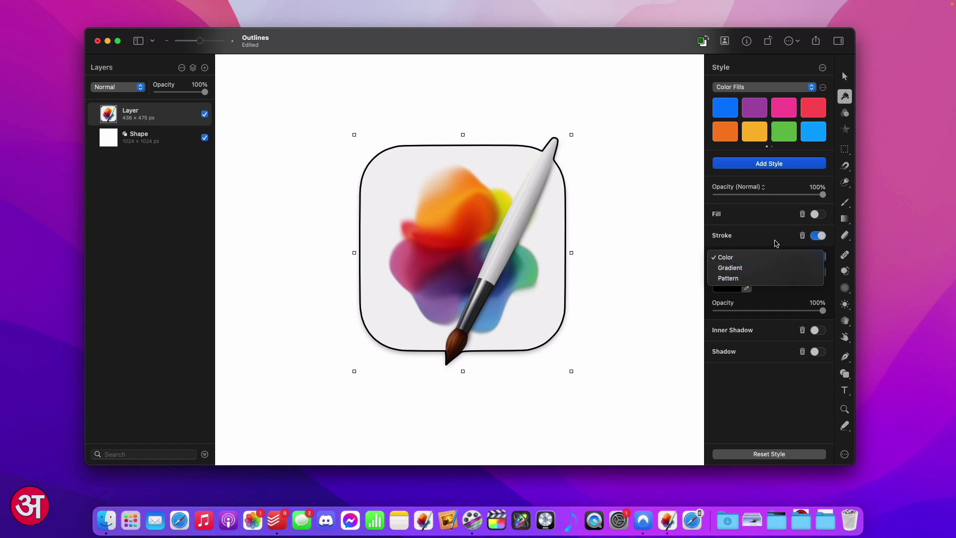
left_click(777, 257)
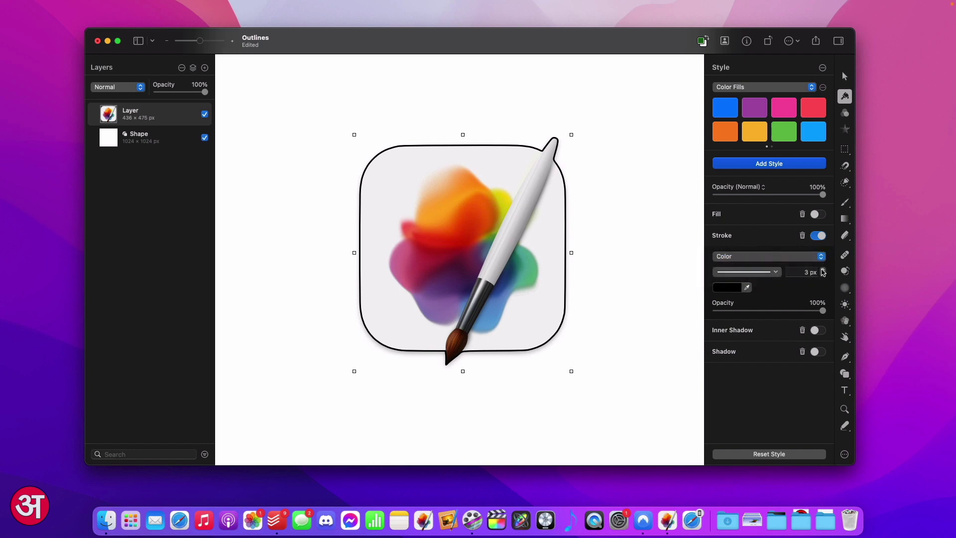
left_click(808, 273)
type("10")
key("Return")
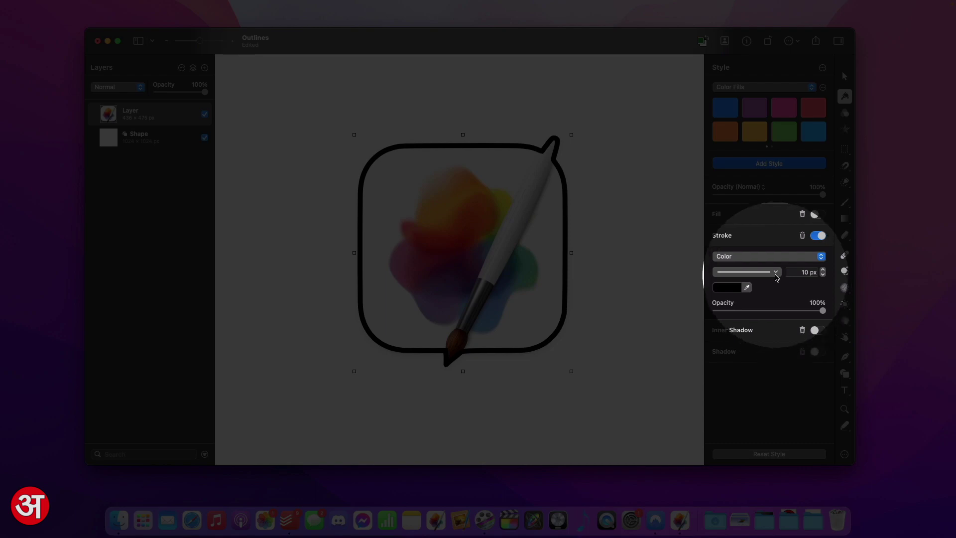
Switch the icon's 10 px outline to a dashed style in Stroke Options
left_click(775, 272)
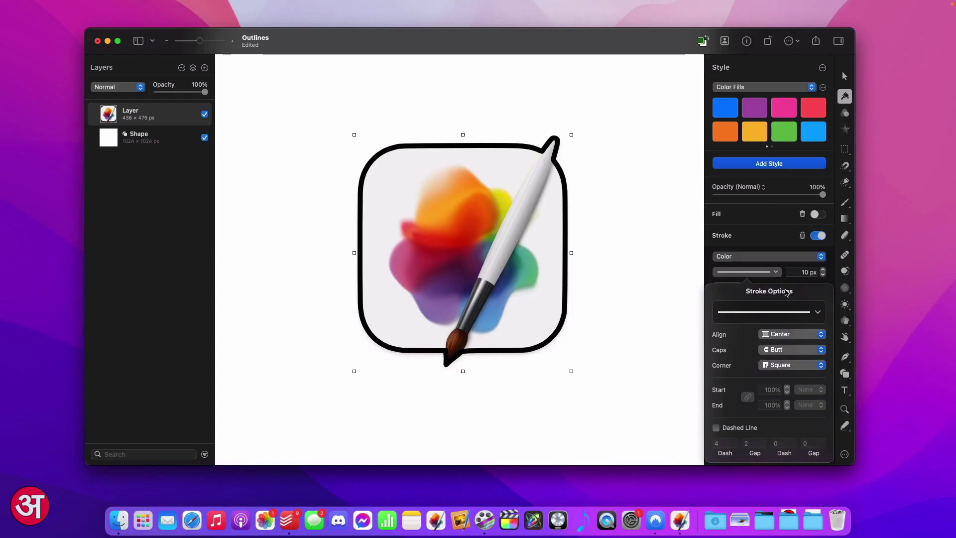
left_click(747, 312)
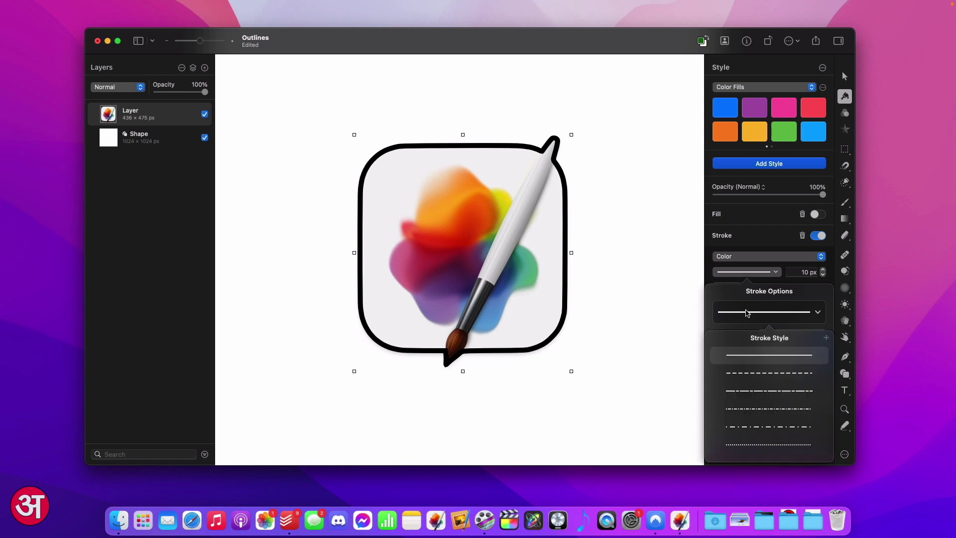
left_click(735, 374)
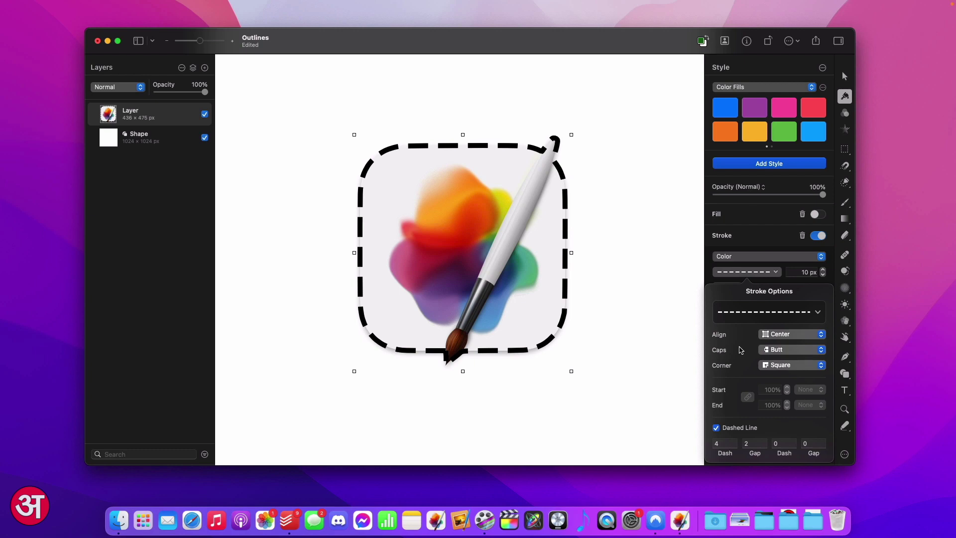
left_click(798, 334)
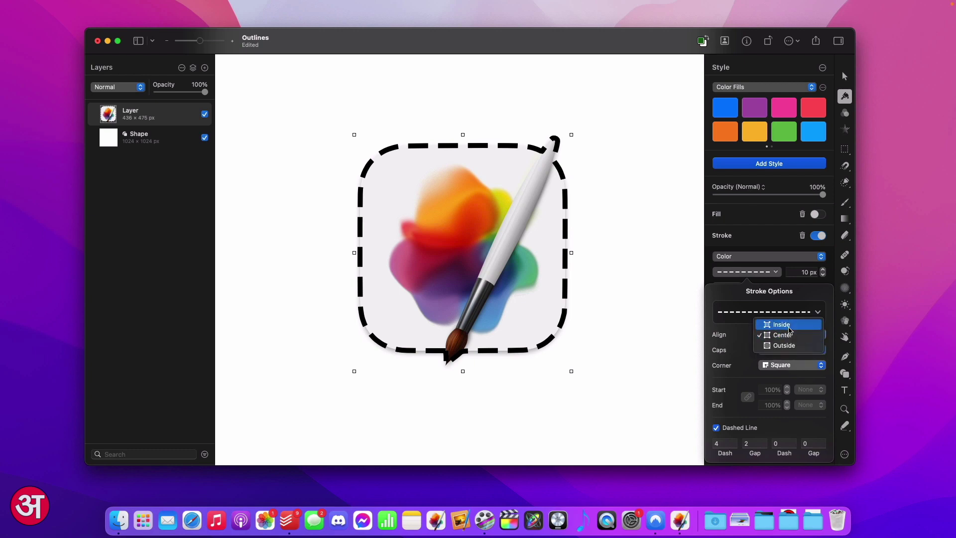
Align the dashed outline outside the edge with round caps, keeping corners Square
left_click(784, 346)
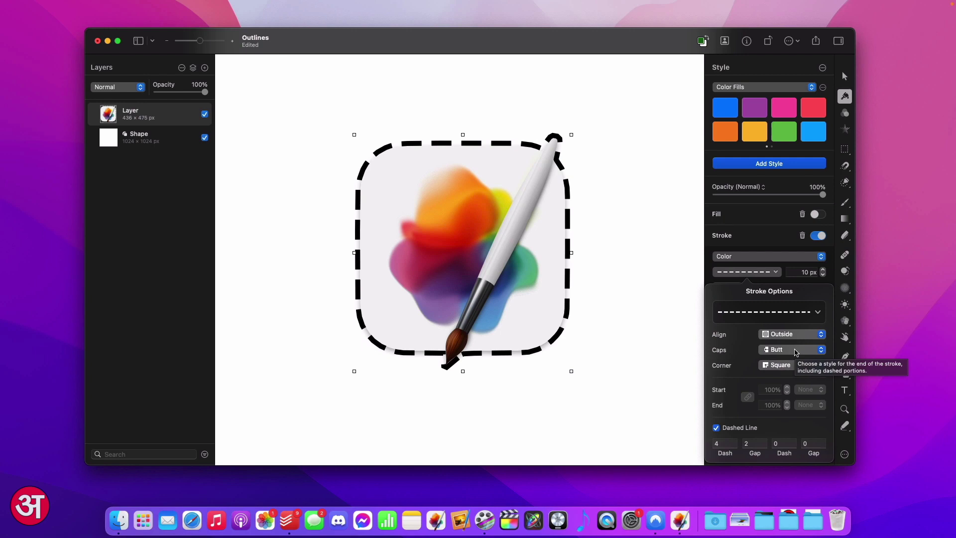
left_click(795, 351)
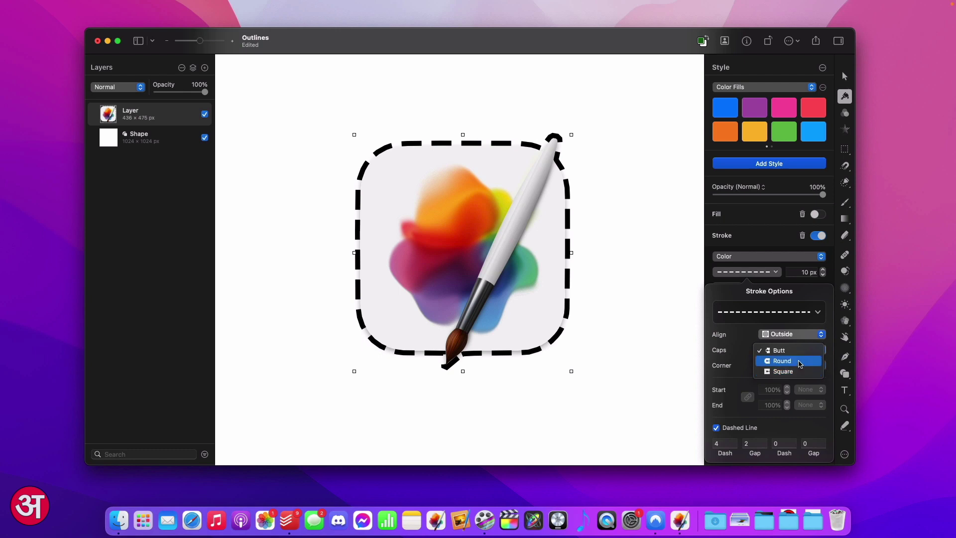
left_click(800, 362)
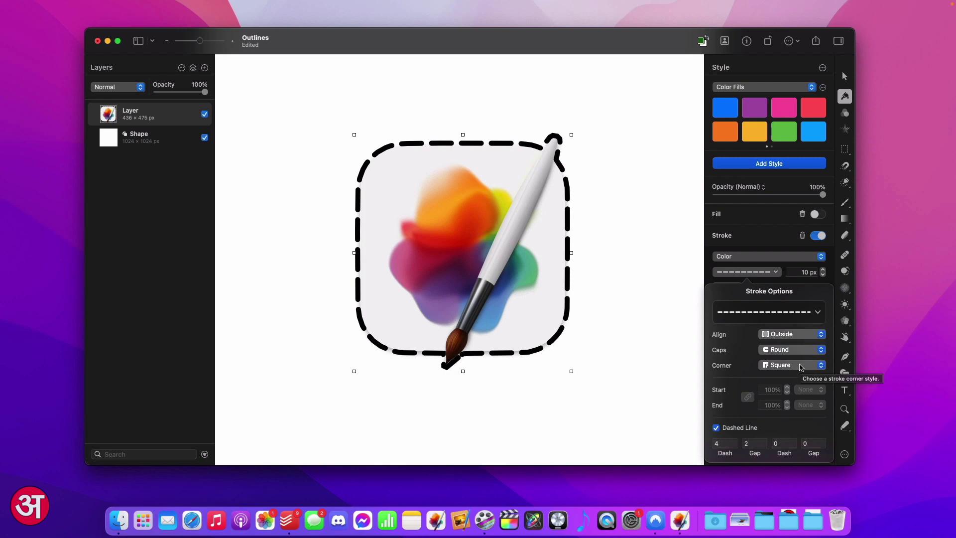
left_click(801, 366)
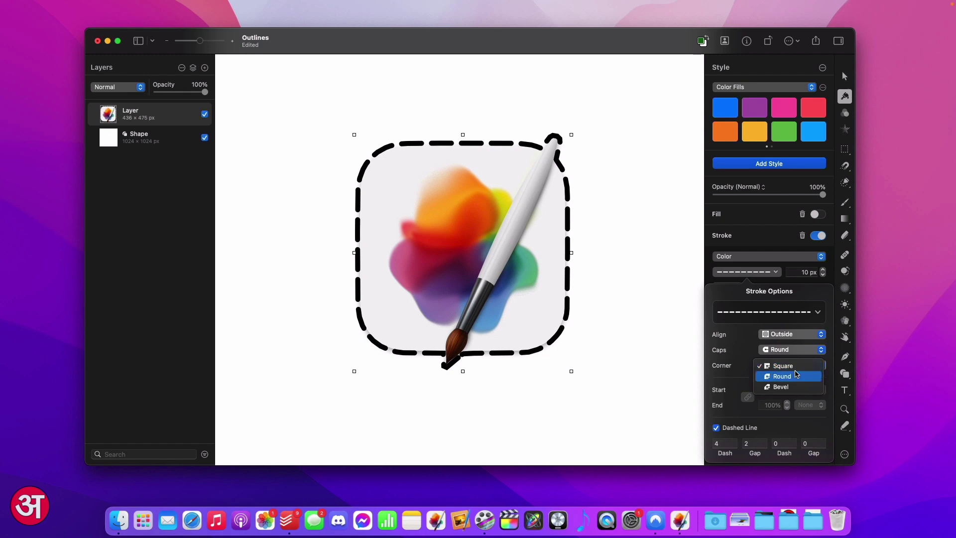
left_click(749, 377)
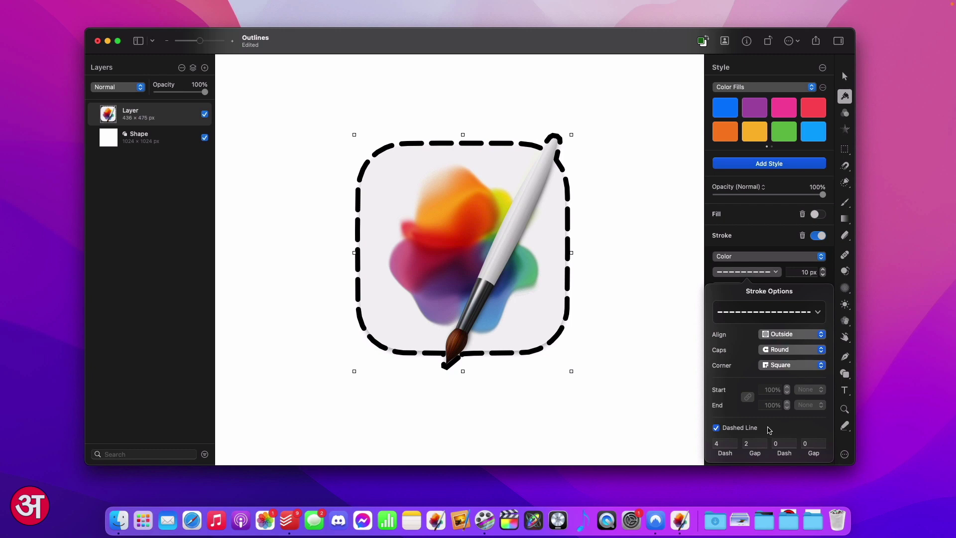
left_click(716, 428)
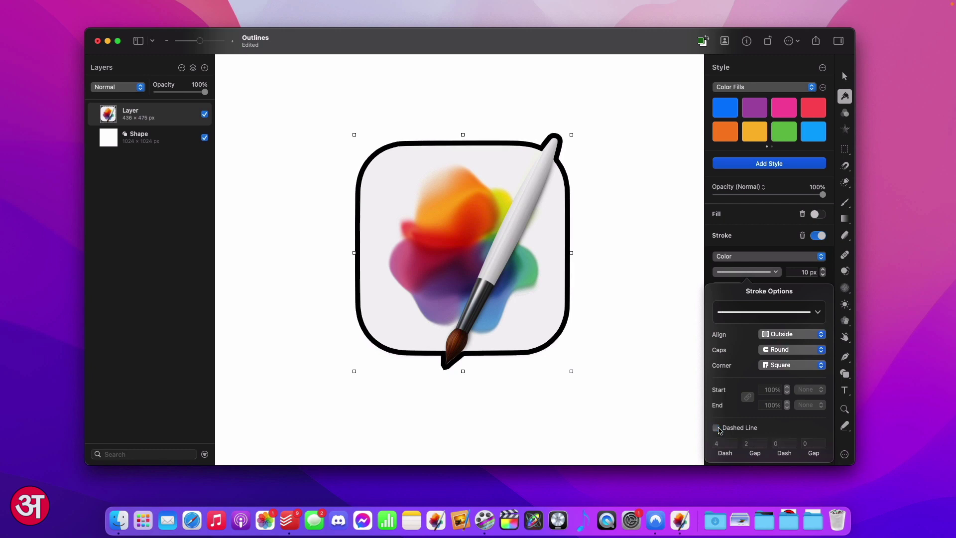
left_click(717, 428)
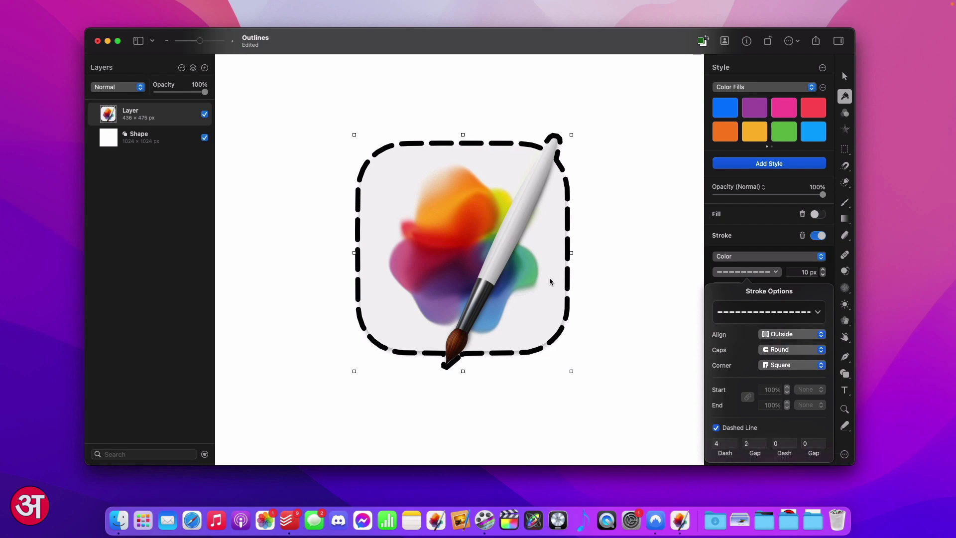
scroll(518, 153, "down", 1)
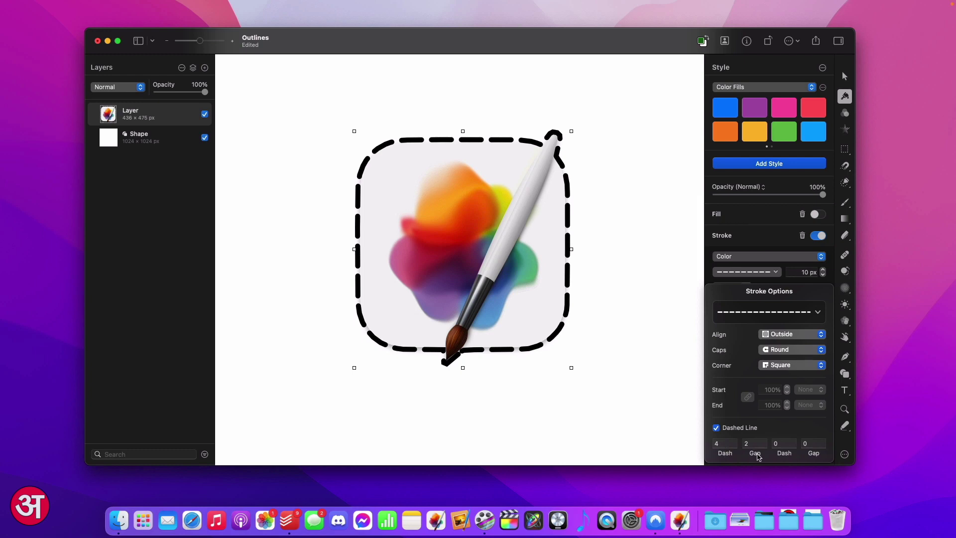
Set the second dash and last gap to 2, making a 4-2-2-2 dash pattern
left_click(783, 443)
key("BackSpace")
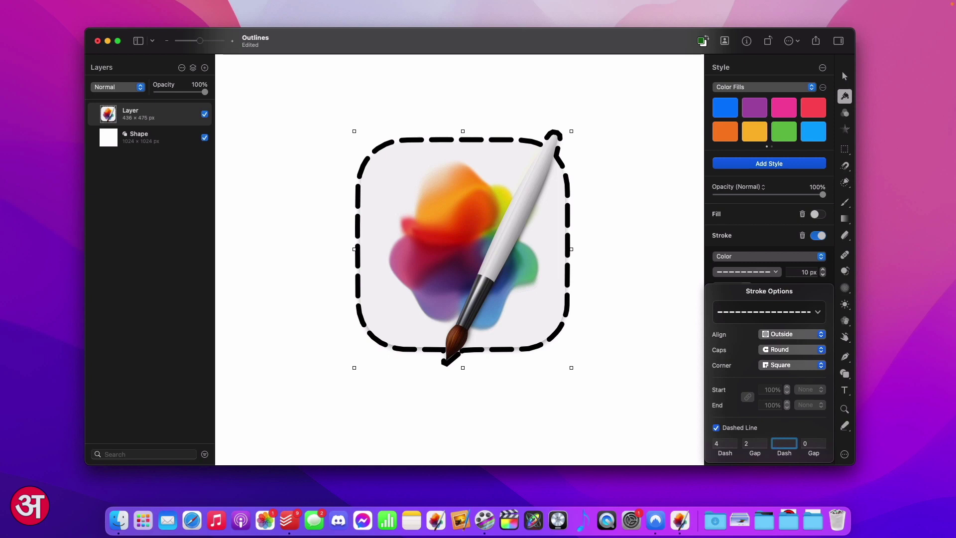
type("2")
left_click(807, 442)
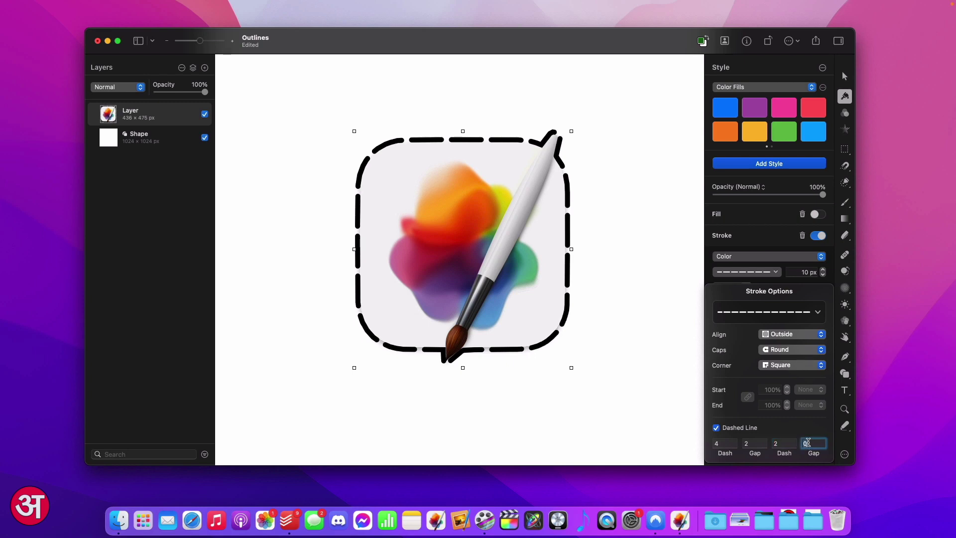
type("2")
key("Return")
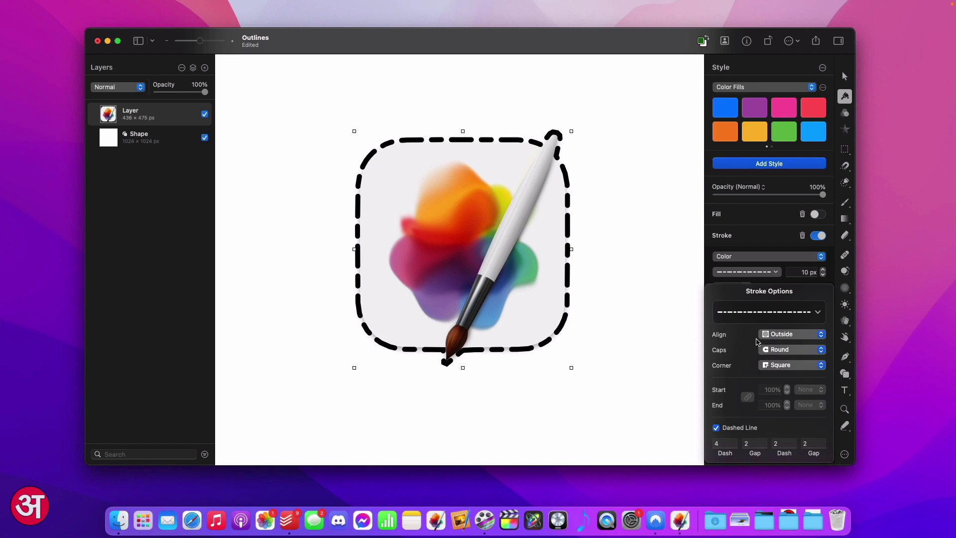
Save the 4-2-2-2 dashed stroke as a new Stroke Style preset
left_click(771, 313)
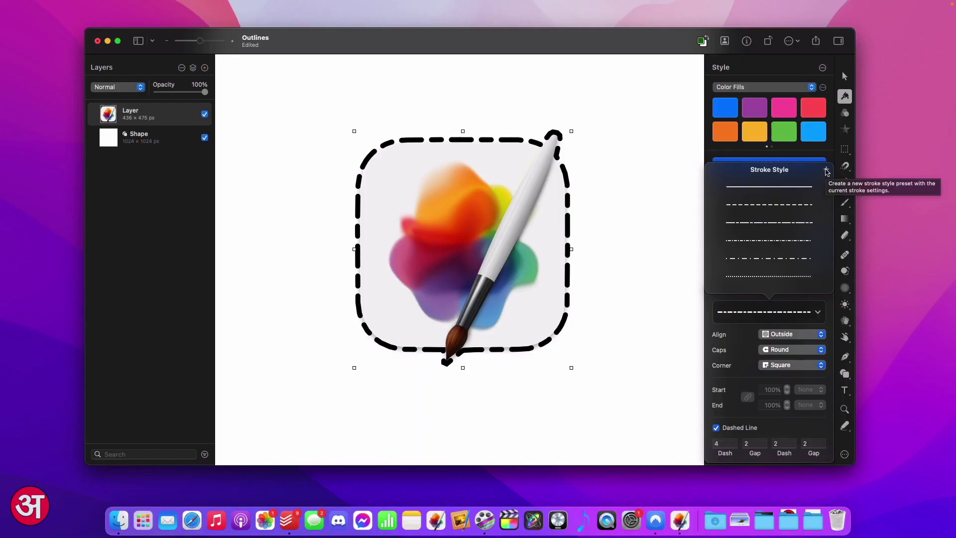
left_click(826, 169)
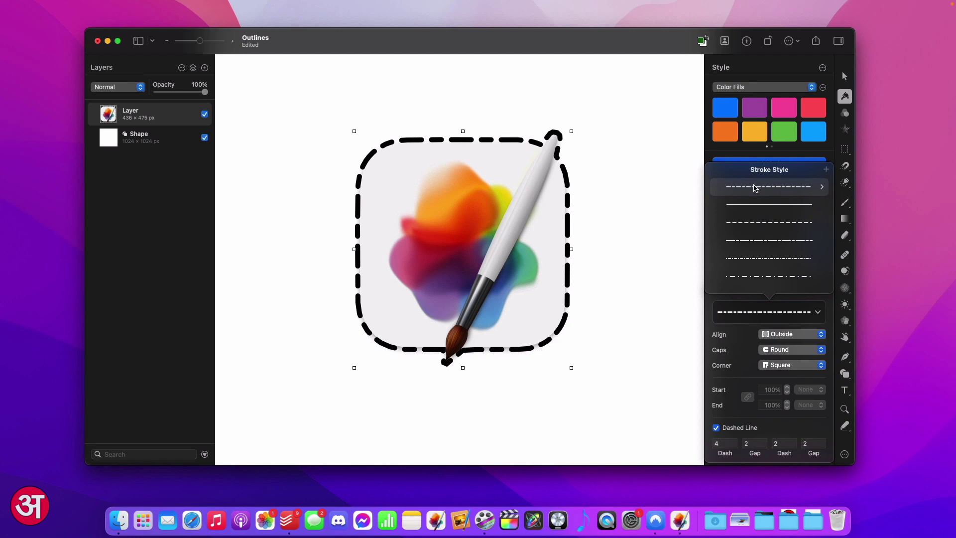
left_click(293, 189)
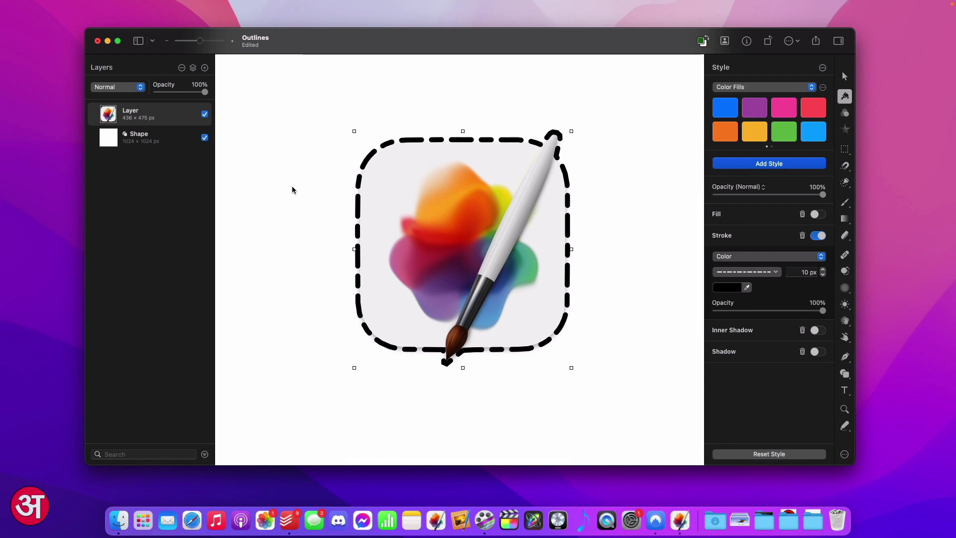